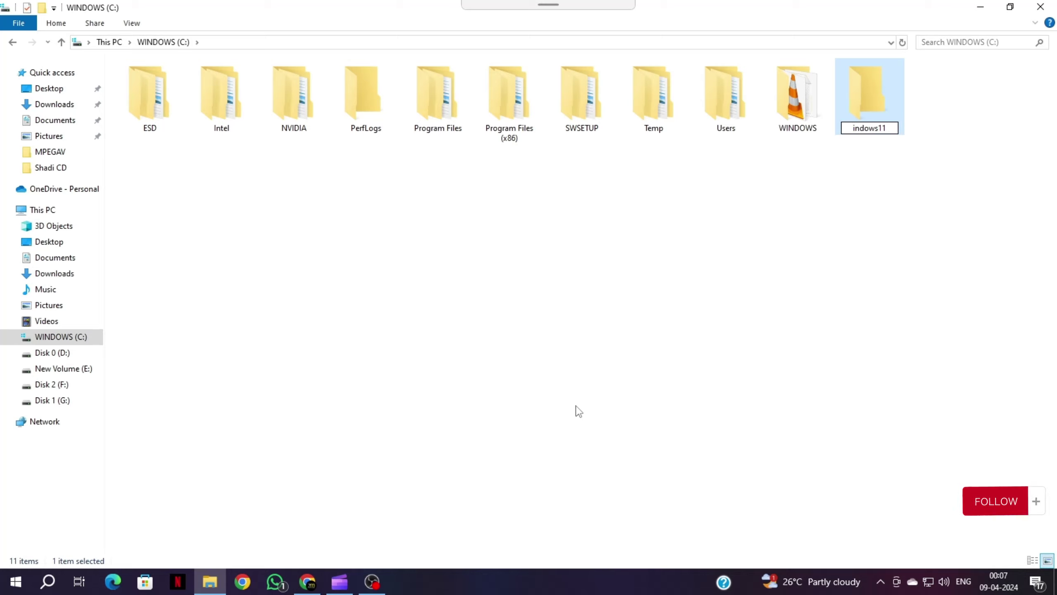
# Name the new folder on drive C: Windows11, paste the copied setup files into it and close the file window.
pyautogui.write('W')
pyautogui.press('Return')
pyautogui.doubleClick(857, 104)
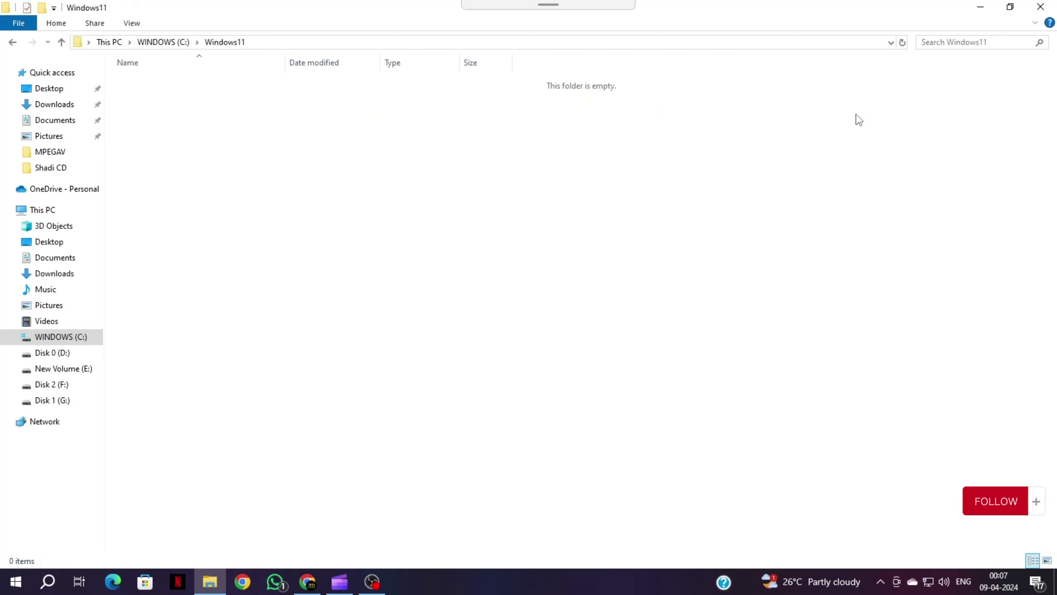
pyautogui.hotkey('ctrl', 'v')
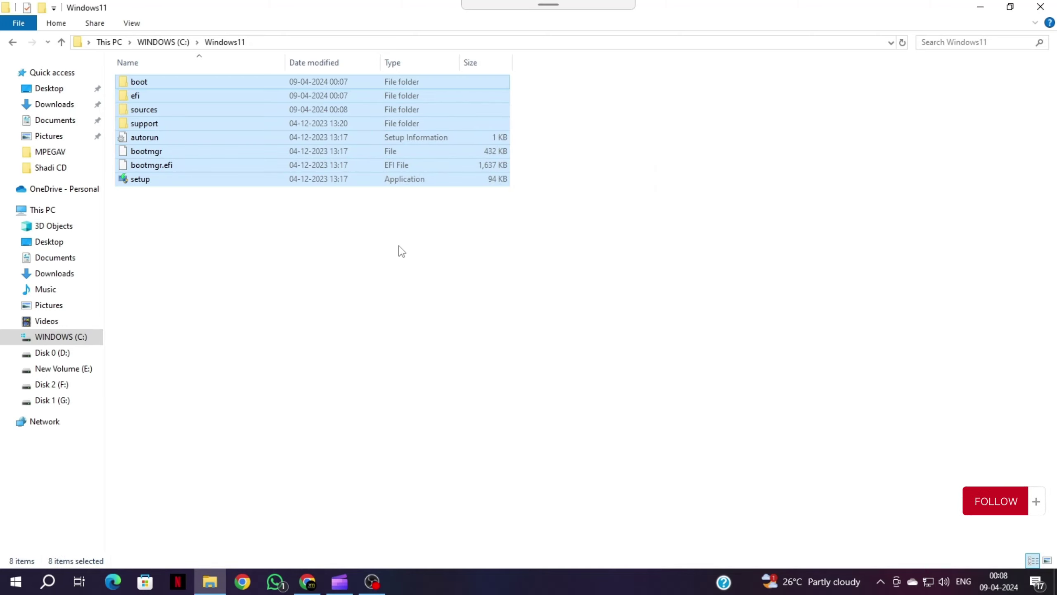
pyautogui.click(420, 299)
pyautogui.press('BackSpace')
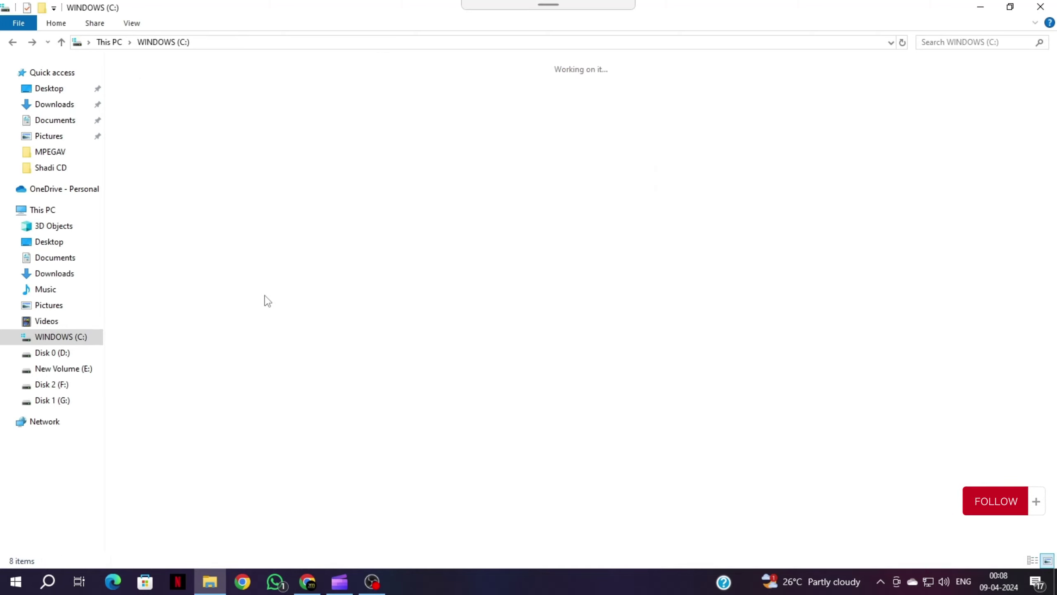
pyautogui.click(1039, 13)
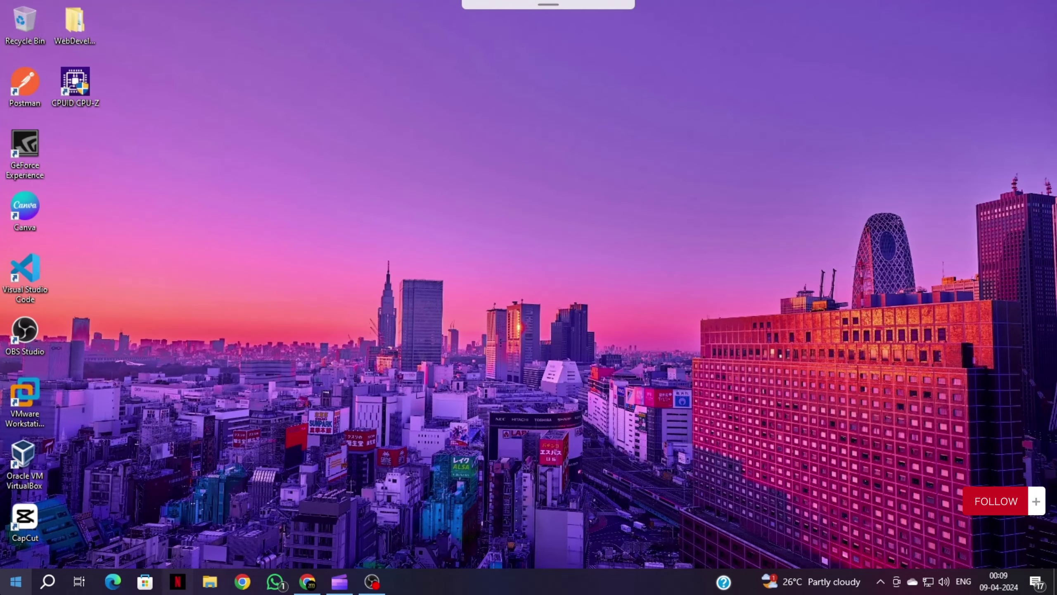
# Search for Command Prompt and run it as administrator.
pyautogui.click(3, 590)
pyautogui.write('cm')
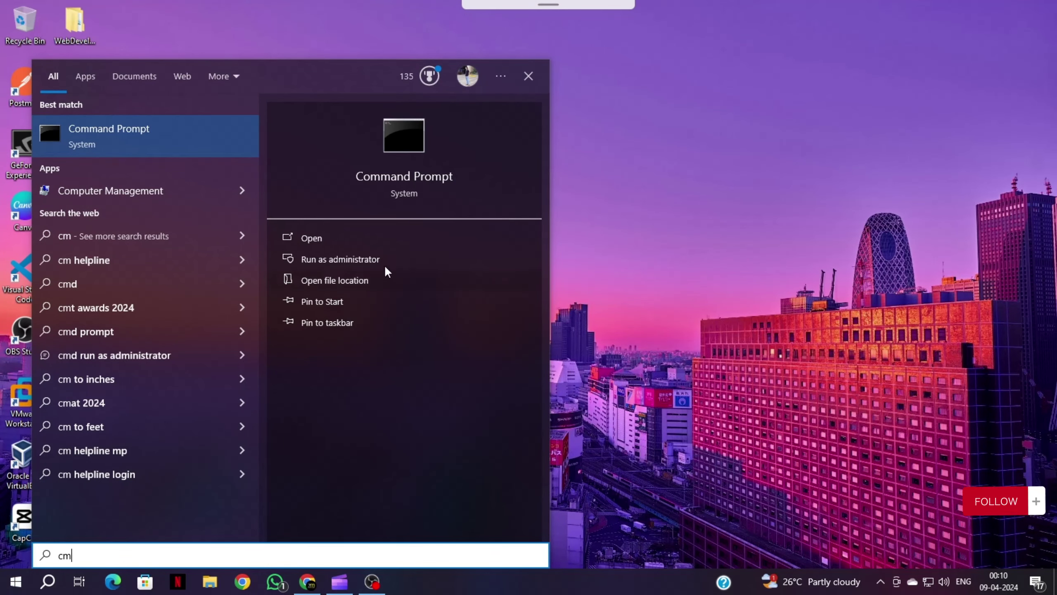
pyautogui.click(325, 260)
# Run the command C:\Windows11\Setup.exe /product server and close the Command Prompt window.
pyautogui.click(138, 83)
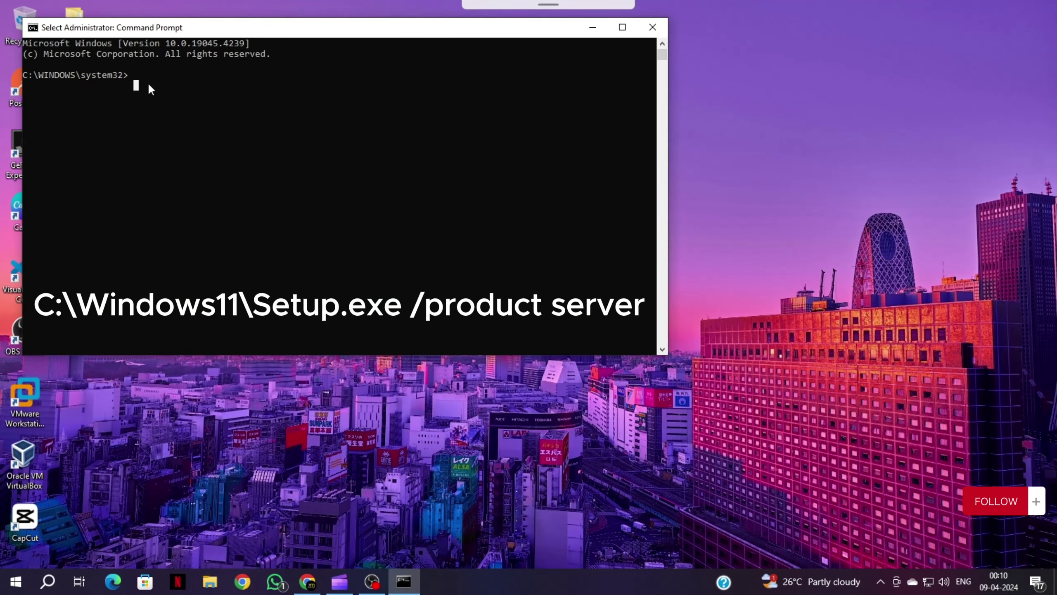
pyautogui.rightClick(149, 84)
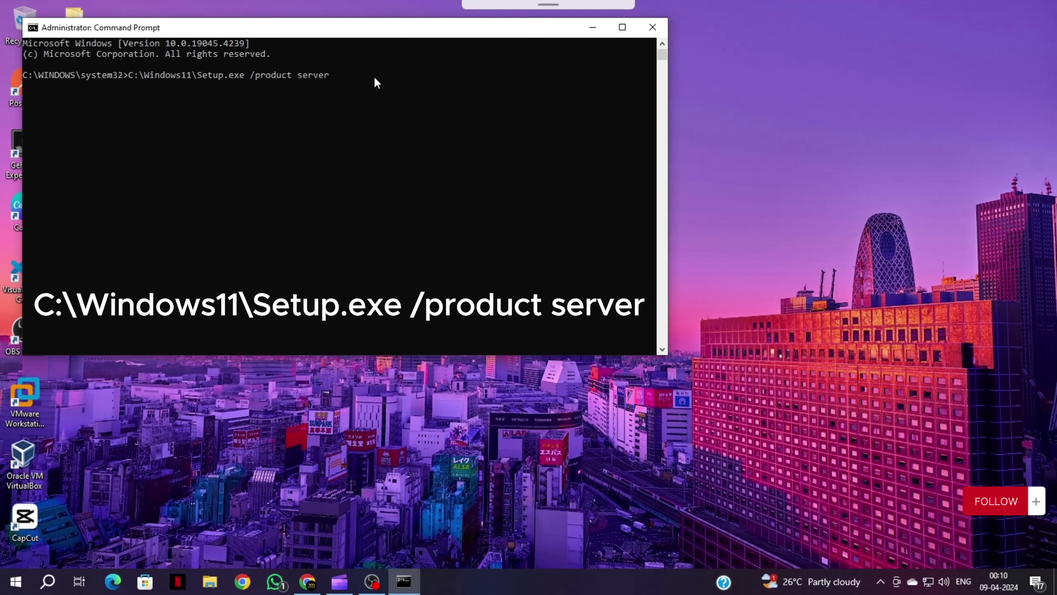
pyautogui.click(354, 78)
pyautogui.press('Return')
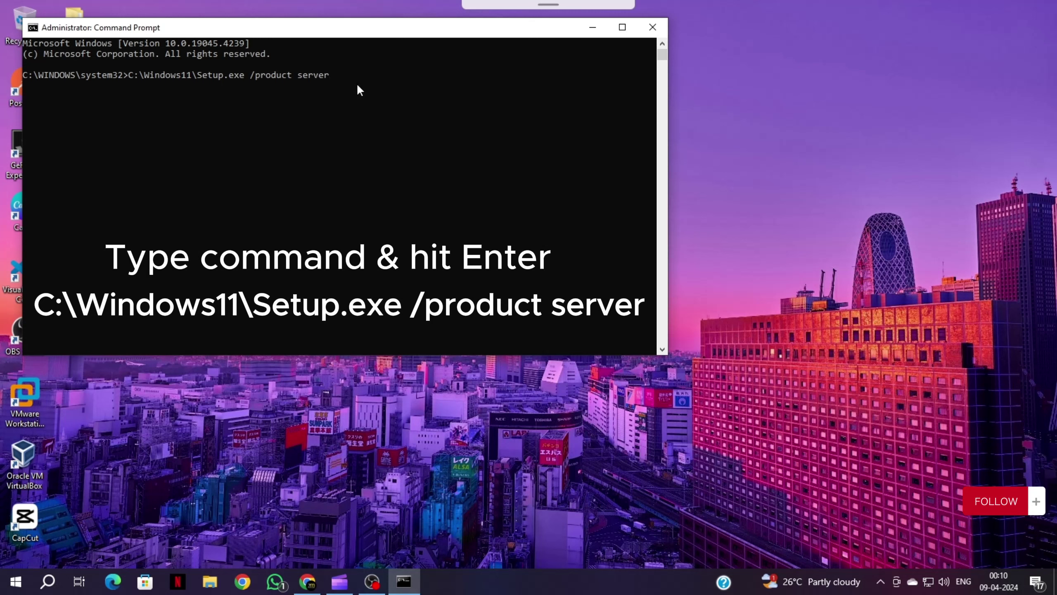
pyautogui.press('Return')
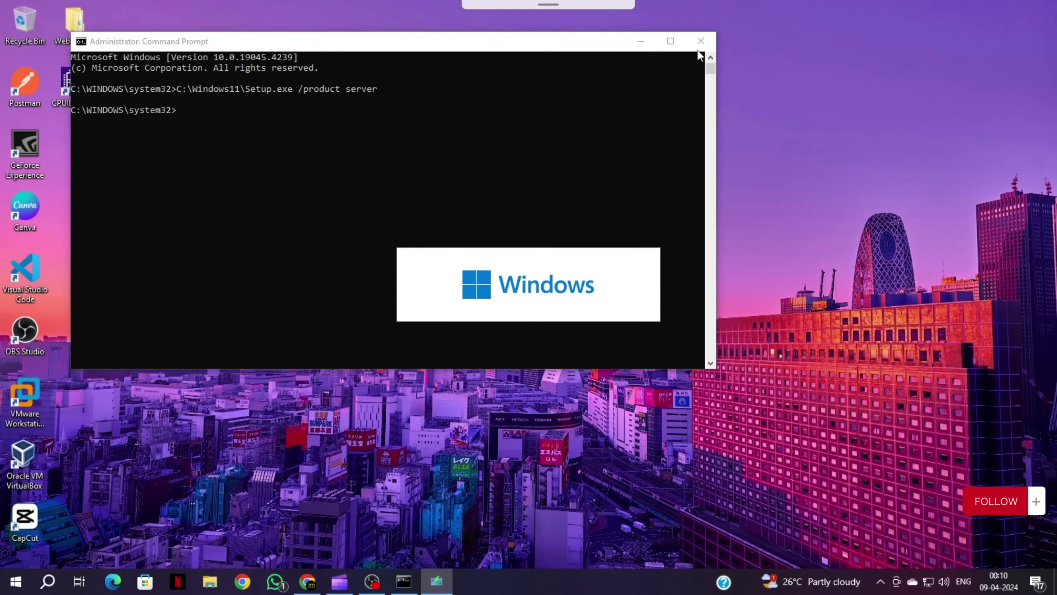
pyautogui.moveTo(566, 42); pyautogui.dragTo(644, 47)
pyautogui.click(785, 41)
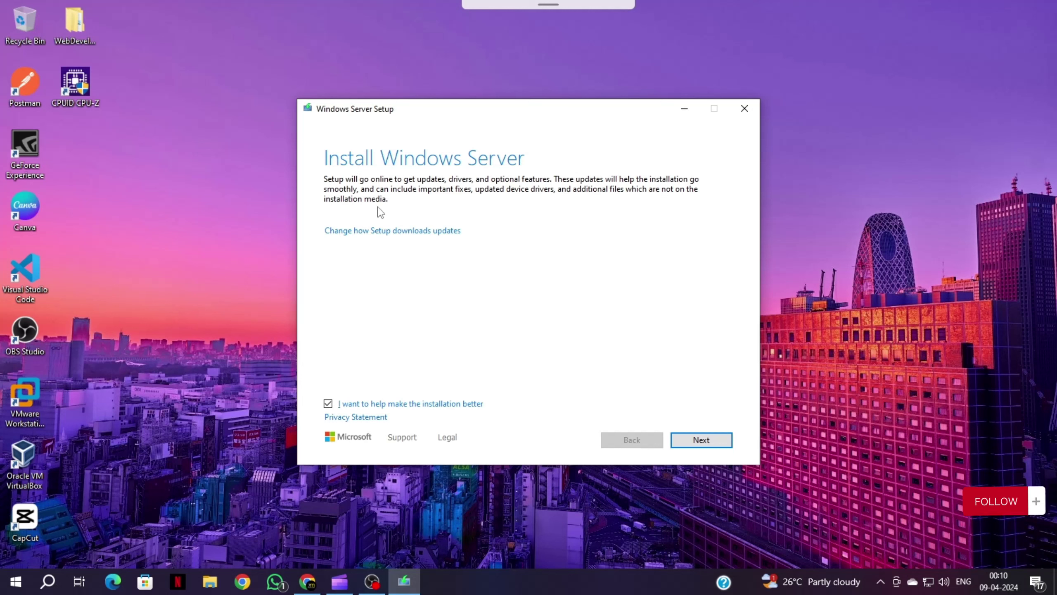
# Go through Windows Server Setup, accepting the license terms and keeping files, settings, and apps, and start the installation.
pyautogui.click(695, 442)
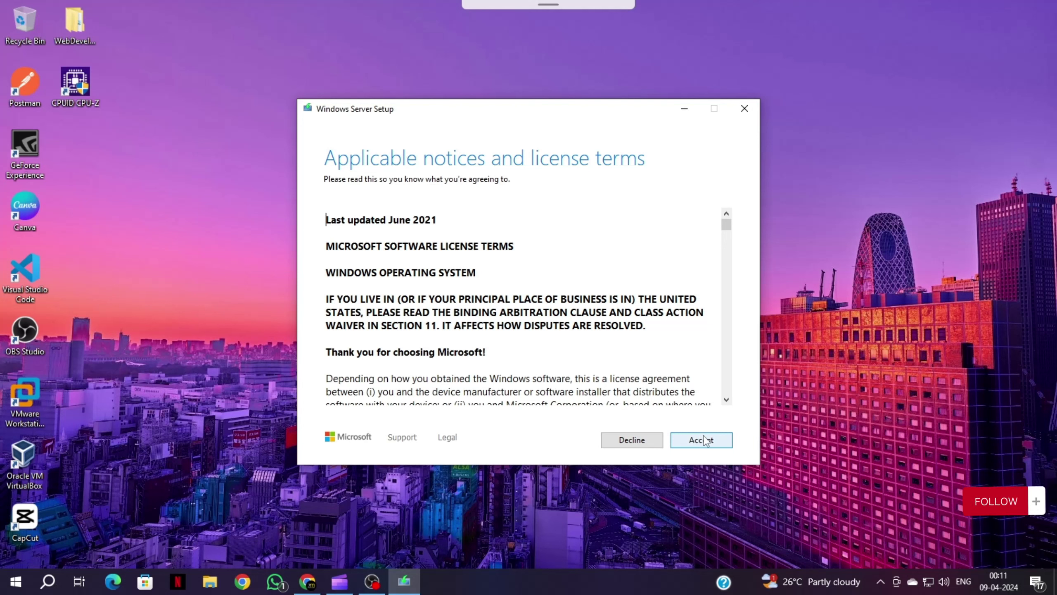
pyautogui.click(703, 440)
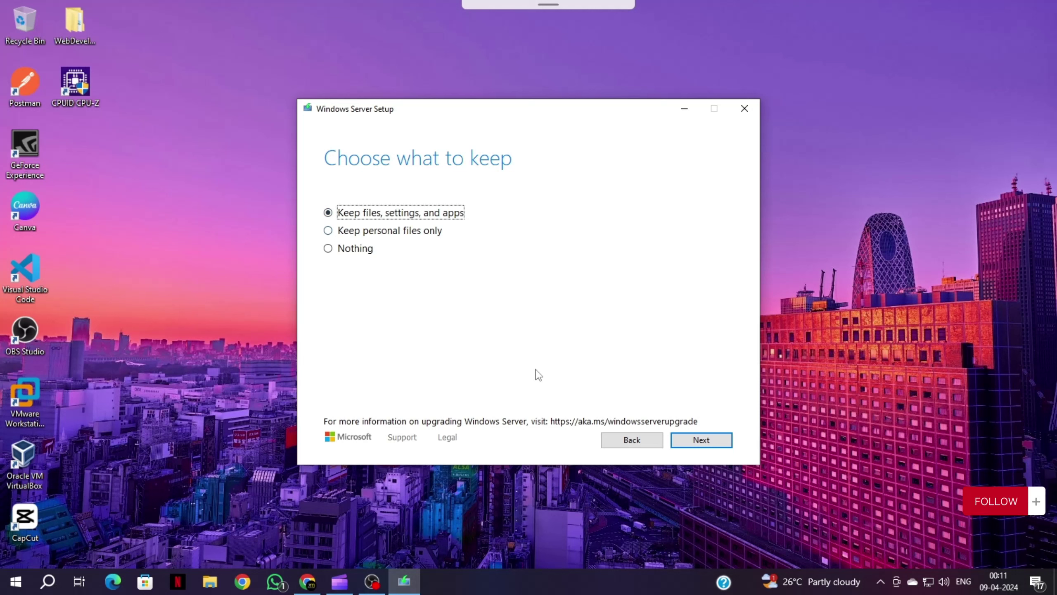
pyautogui.click(690, 445)
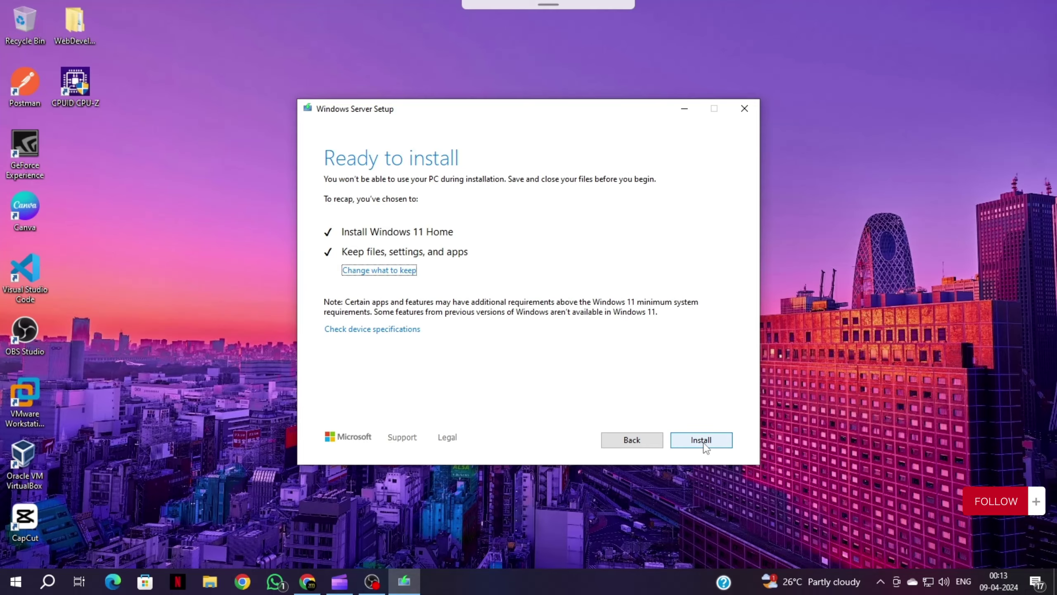
pyautogui.click(701, 441)
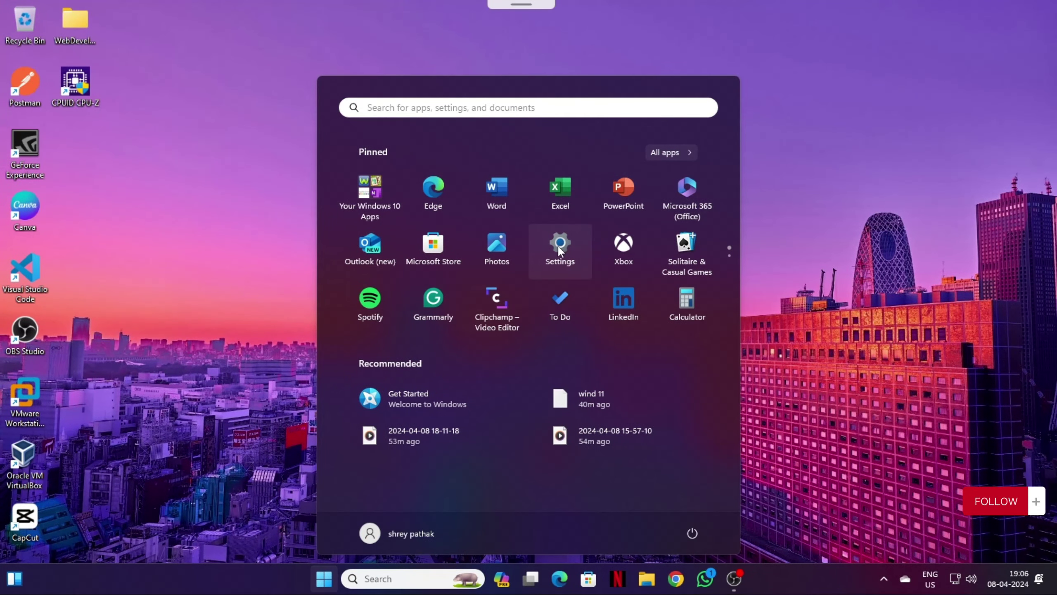
# Open the About page in the System settings and examine the device and Windows specifications.
pyautogui.click(560, 250)
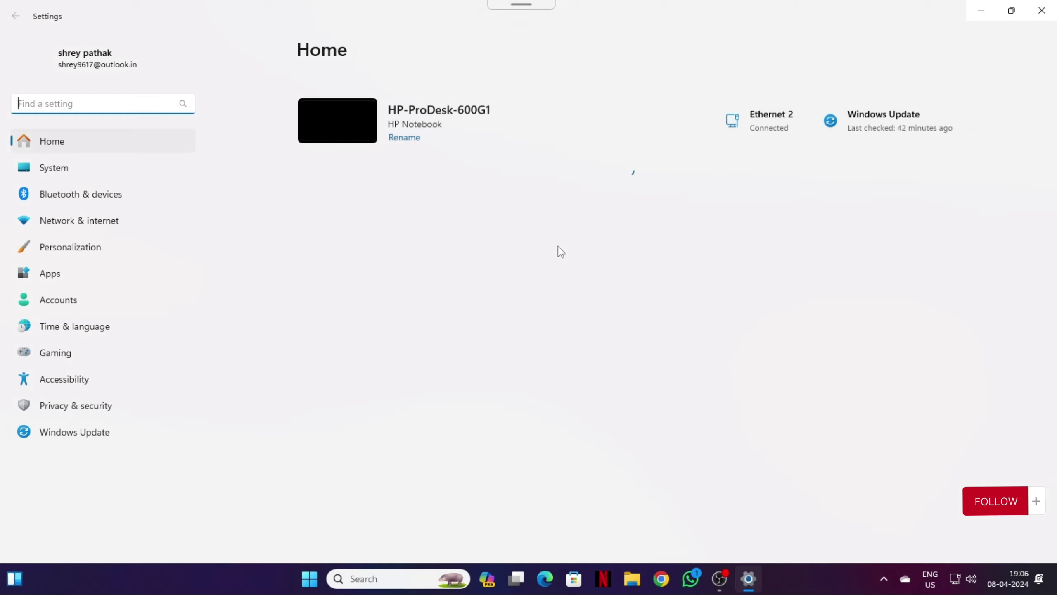
pyautogui.click(106, 174)
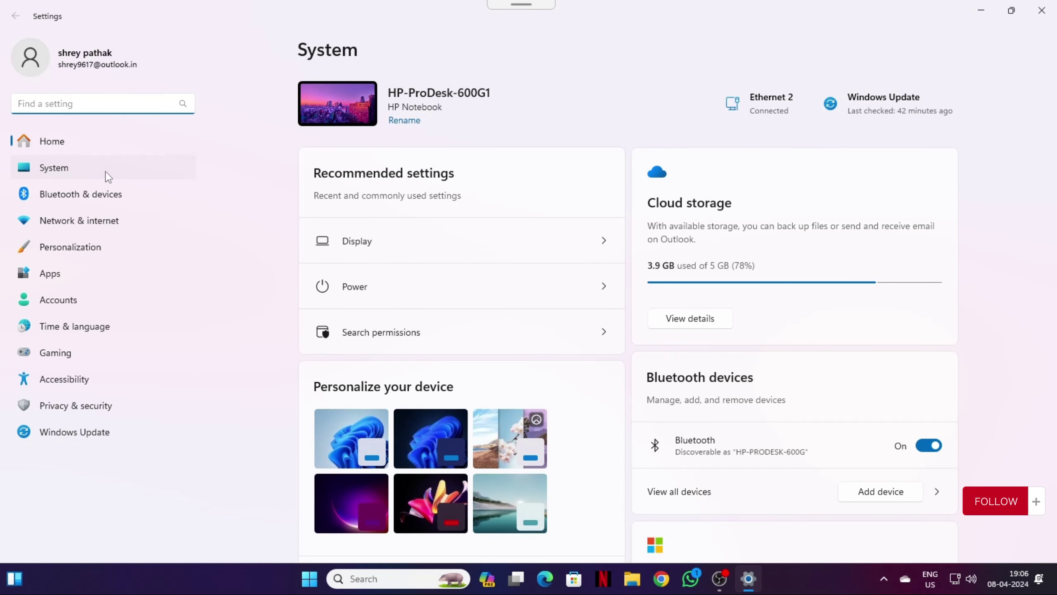
pyautogui.scroll(-5, 395, 267)
pyautogui.scroll(-5, 395, 353)
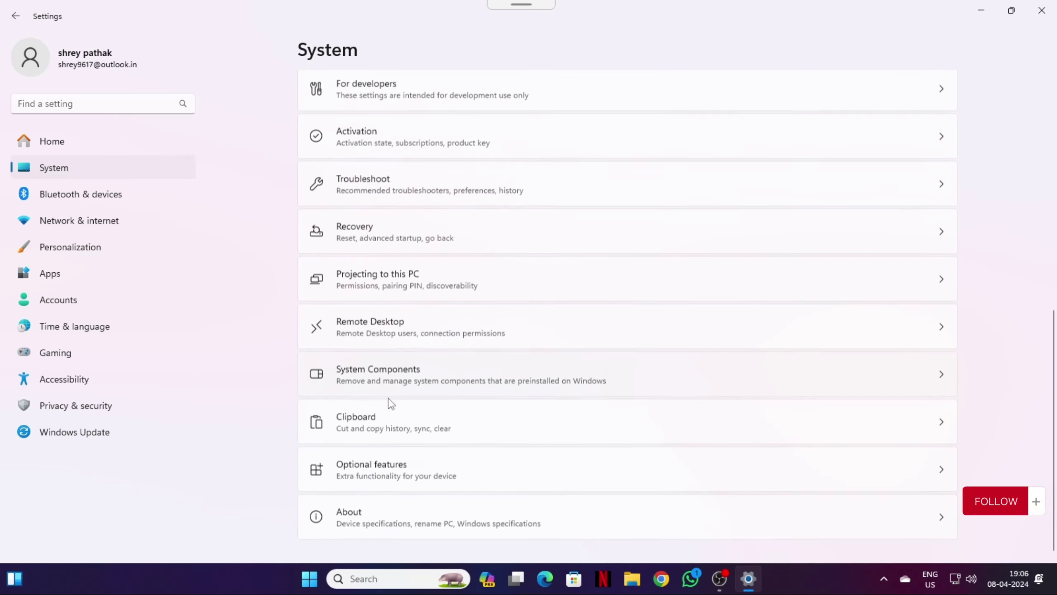
pyautogui.click(376, 516)
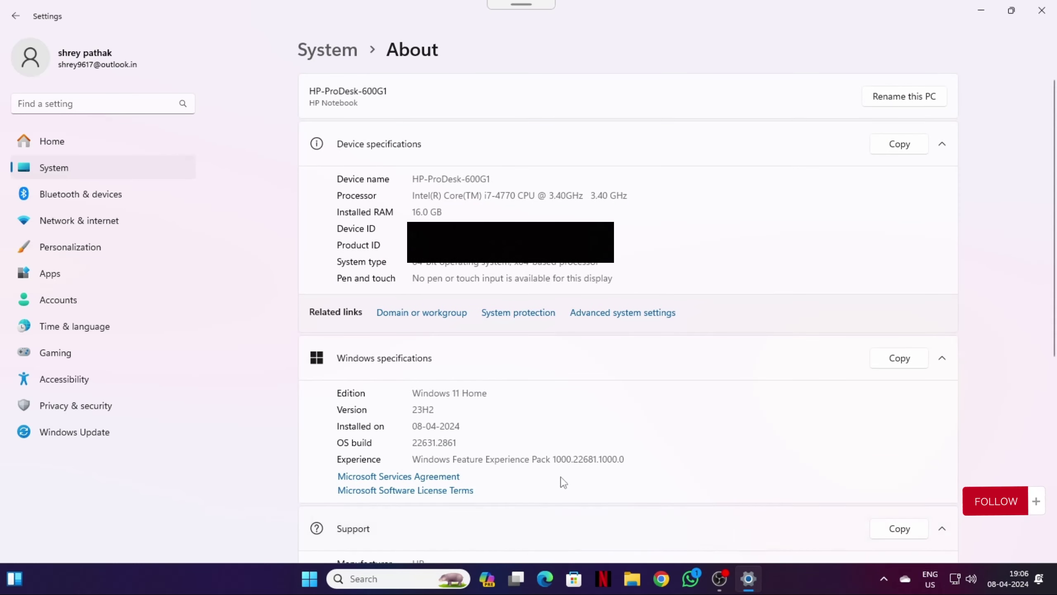
pyautogui.moveTo(628, 196); pyautogui.dragTo(411, 213)
pyautogui.scroll(-5, 448, 381)
# Return to the list of System settings and open the Recovery entry.
pyautogui.click(117, 172)
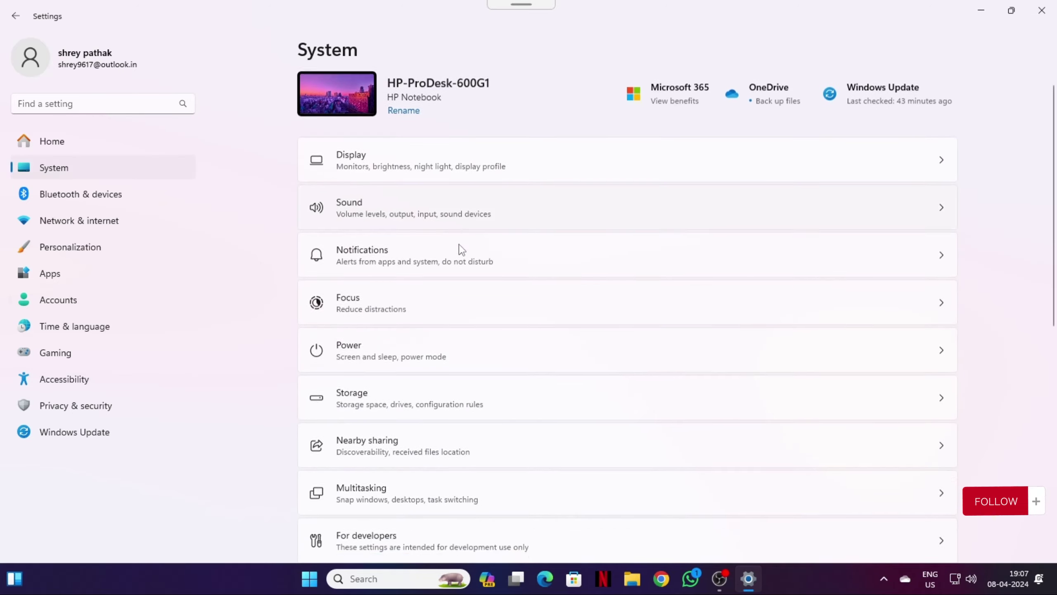
pyautogui.scroll(-7, 461, 249)
pyautogui.click(374, 307)
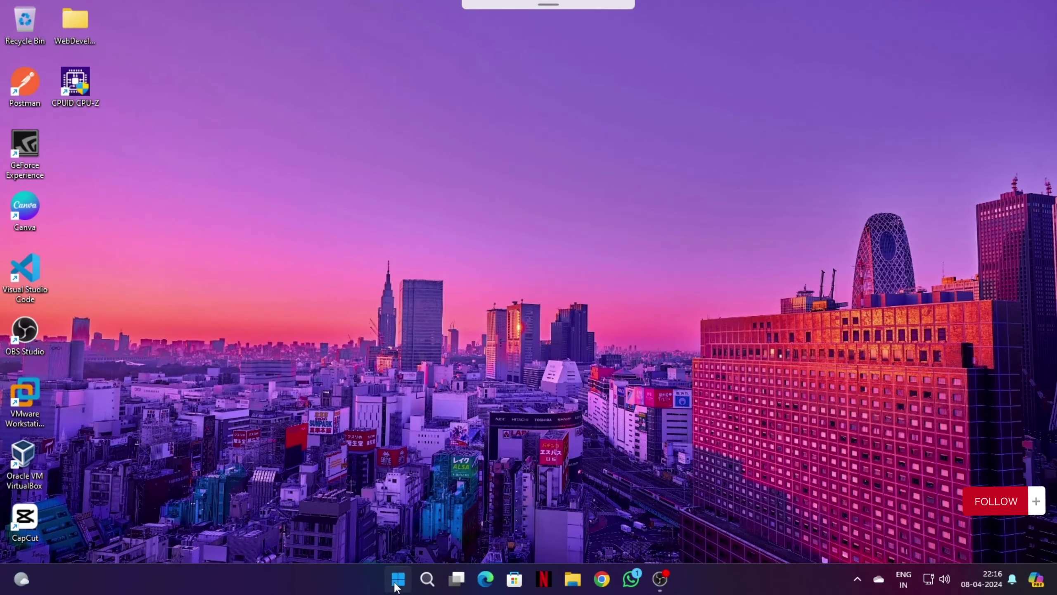
# Open Settings from the desktop and go to the Recovery page of the System settings.
pyautogui.click(395, 587)
pyautogui.click(561, 241)
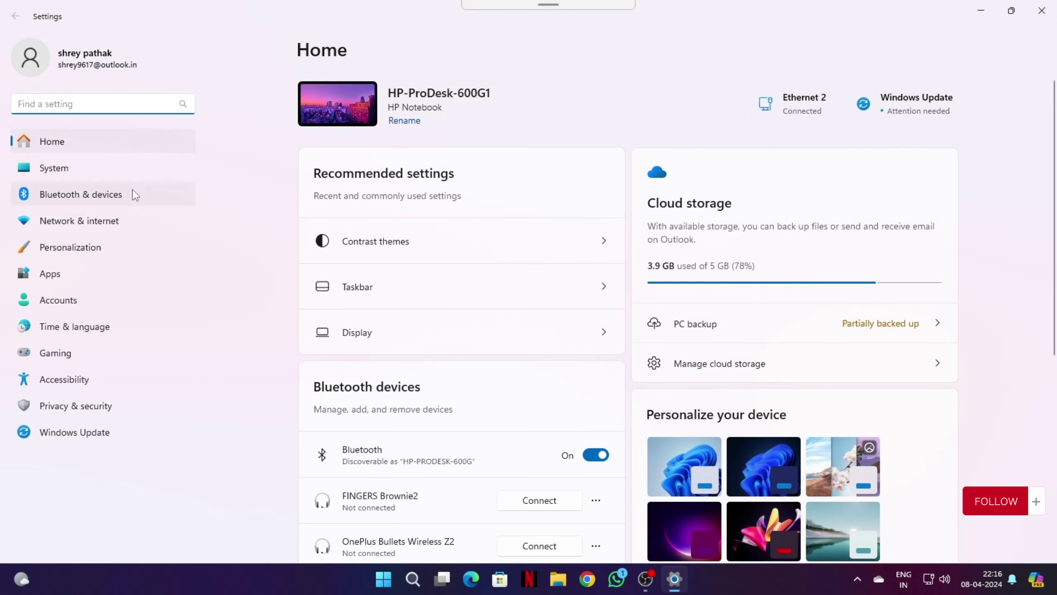
pyautogui.click(72, 177)
pyautogui.scroll(-5, 470, 318)
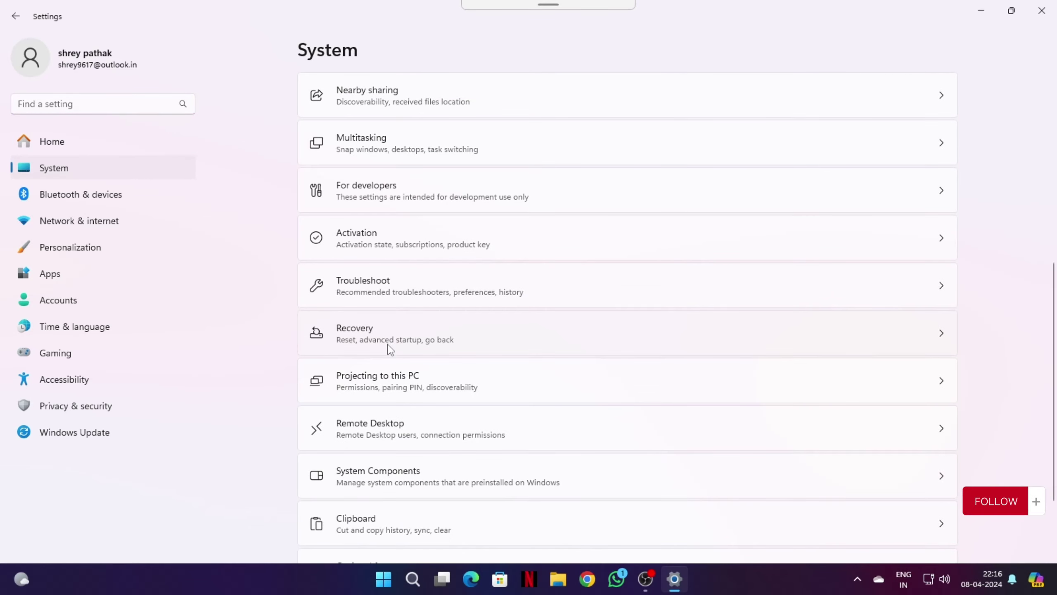
pyautogui.click(390, 339)
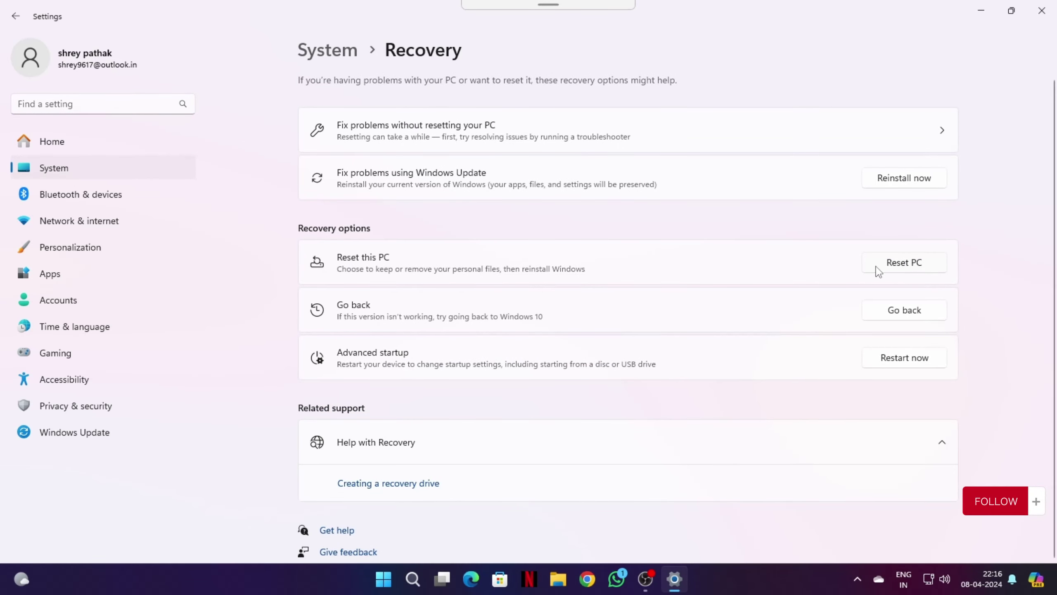
# Start going back to Windows 10 with the reason "For another reason", decline checking for updates and continue past the sign-in password notice.
pyautogui.click(899, 315)
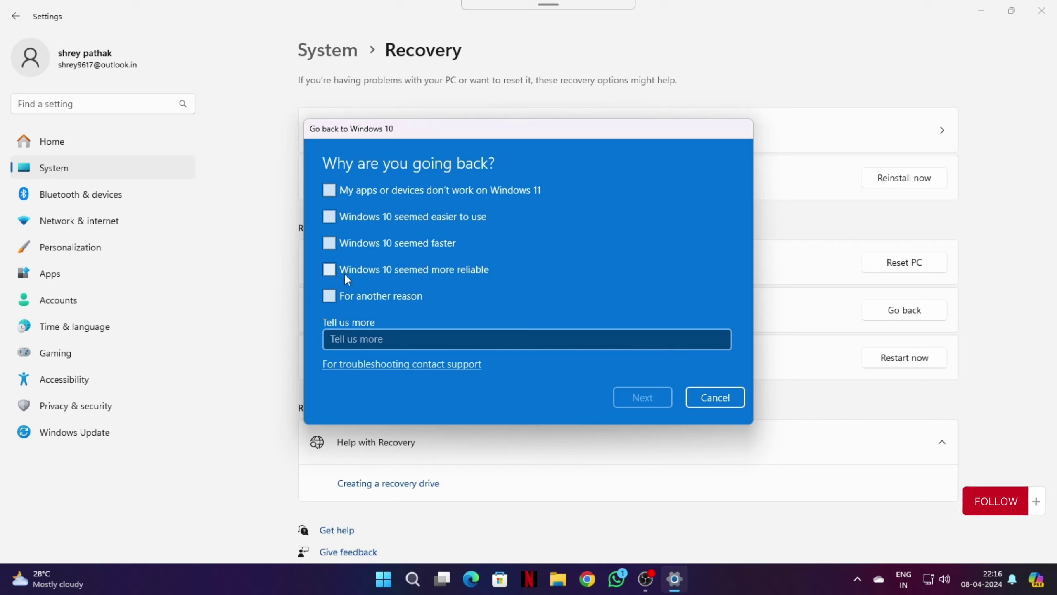
pyautogui.click(349, 291)
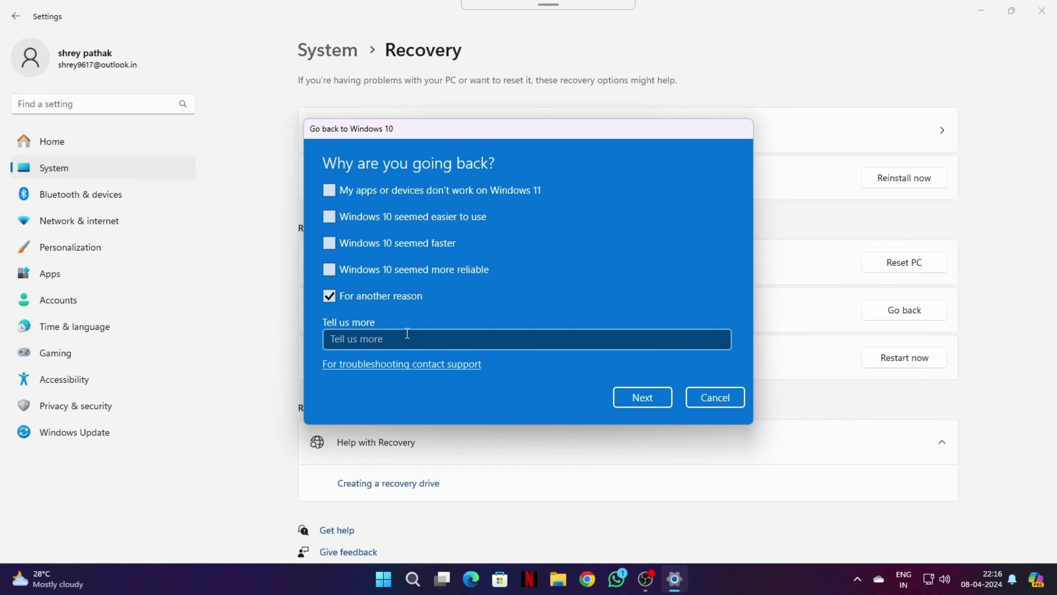
pyautogui.click(643, 396)
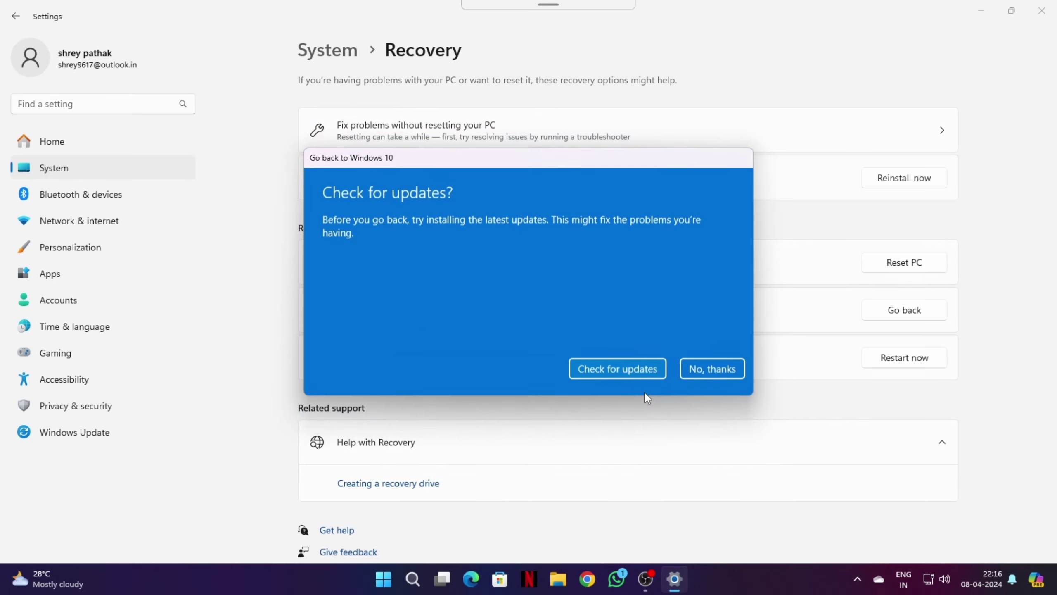
pyautogui.click(711, 372)
pyautogui.click(656, 370)
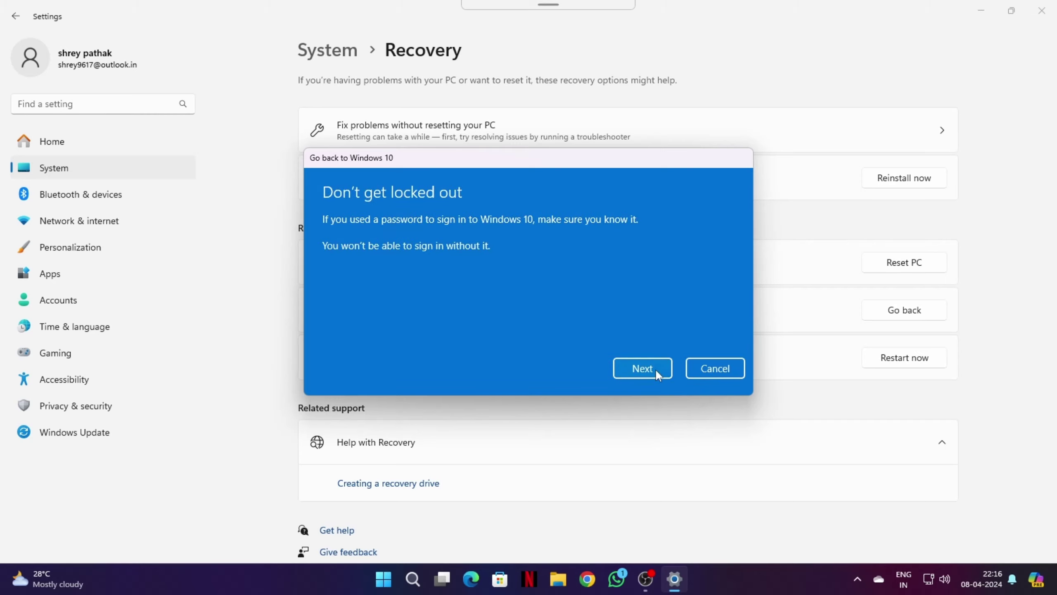
pyautogui.click(655, 368)
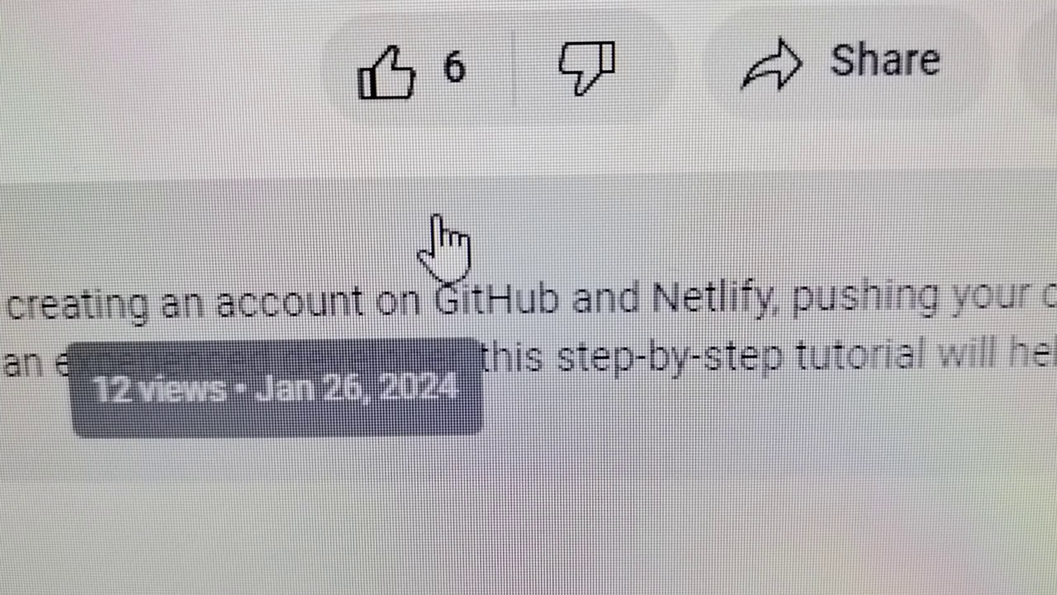
pyautogui.click(356, 73)
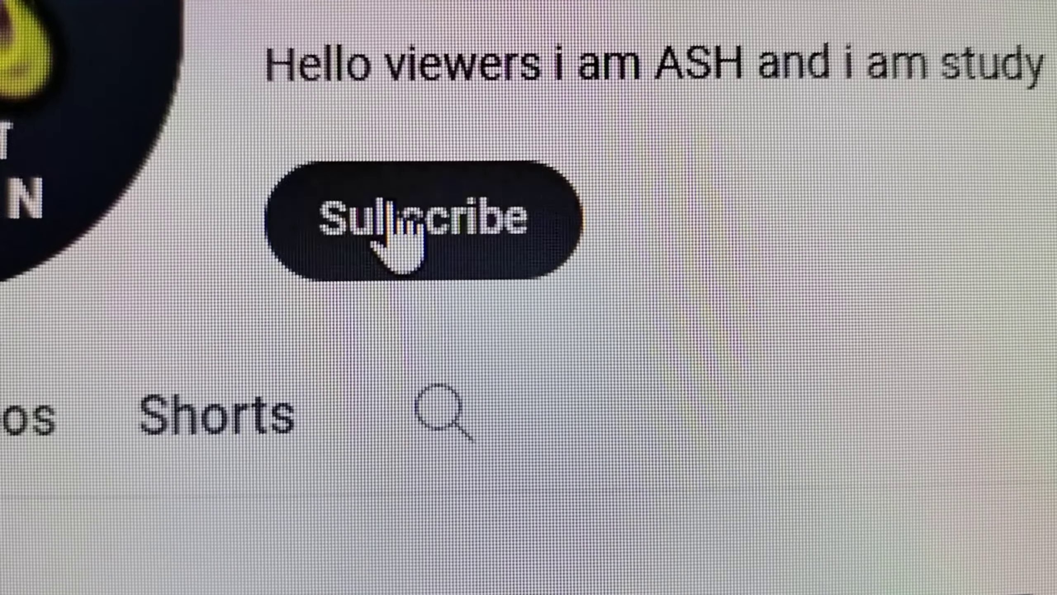
pyautogui.click(403, 233)
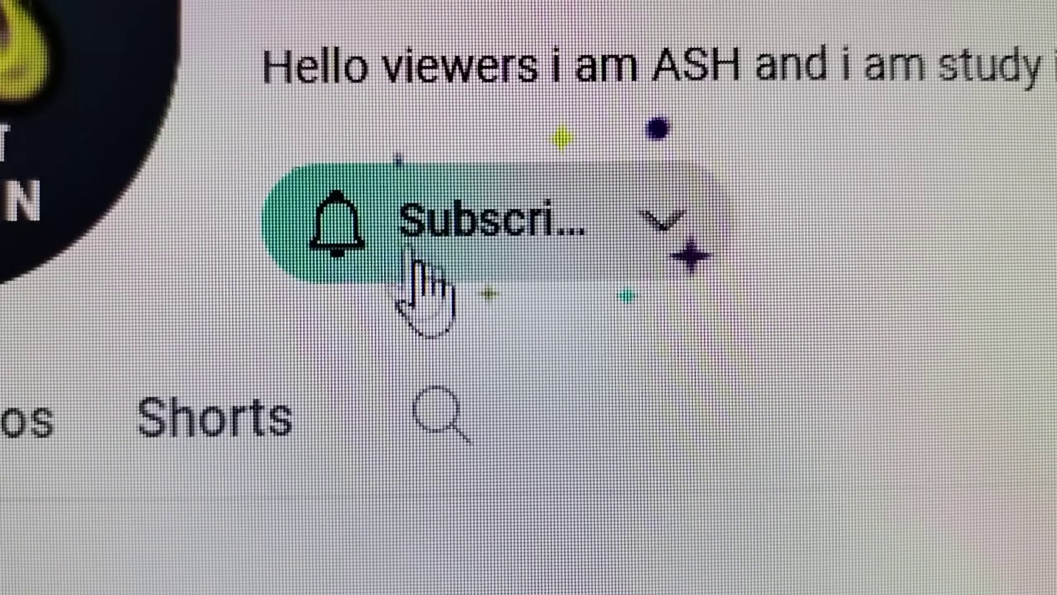